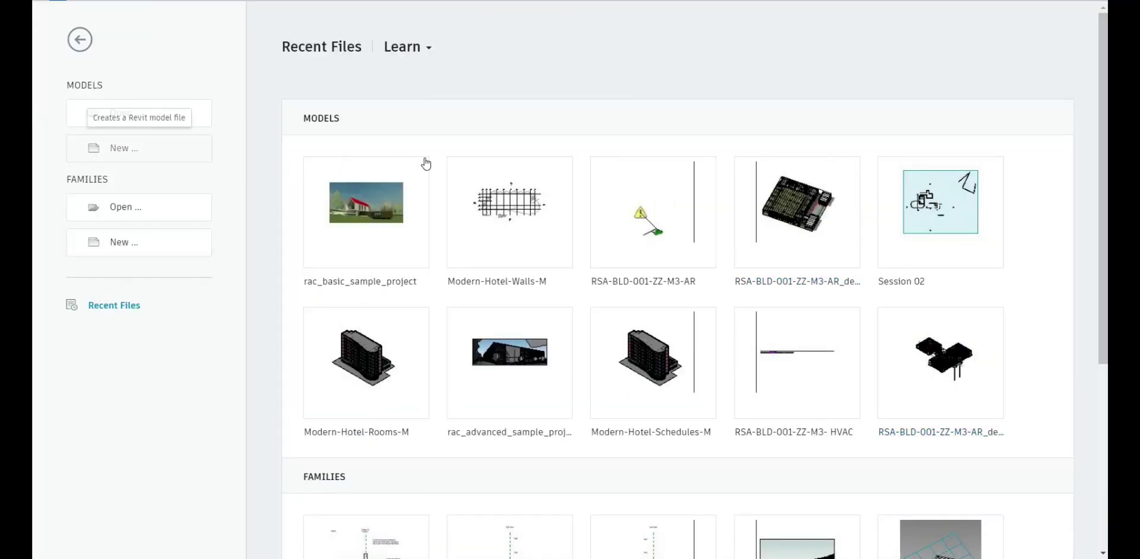
Step: Open rac_basic_sample_project, zoom around its title sheet, and bring up the default 3D view
left_click(371, 221)
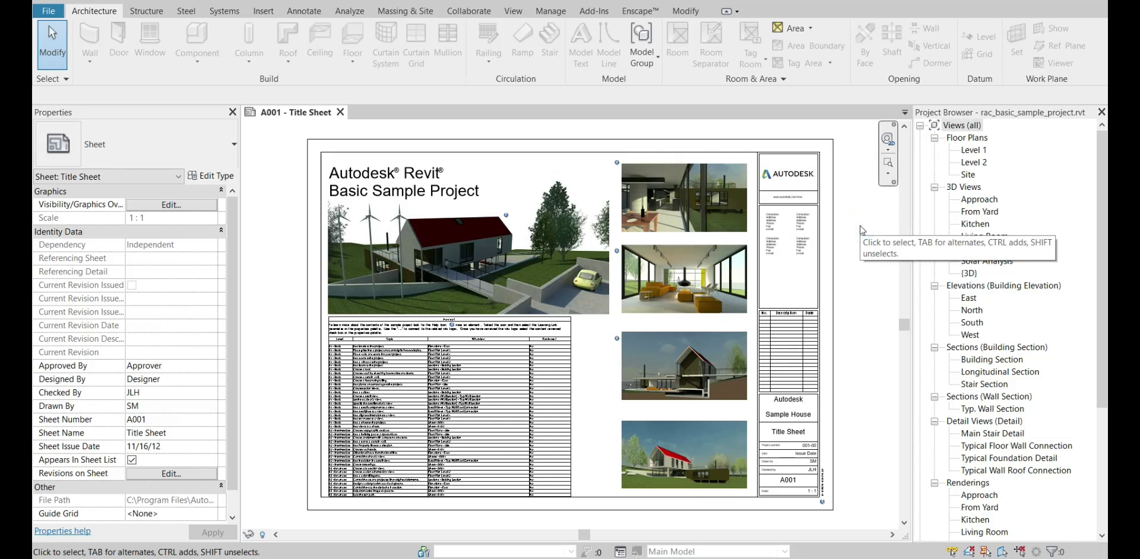
scroll(475, 247, "up", 3)
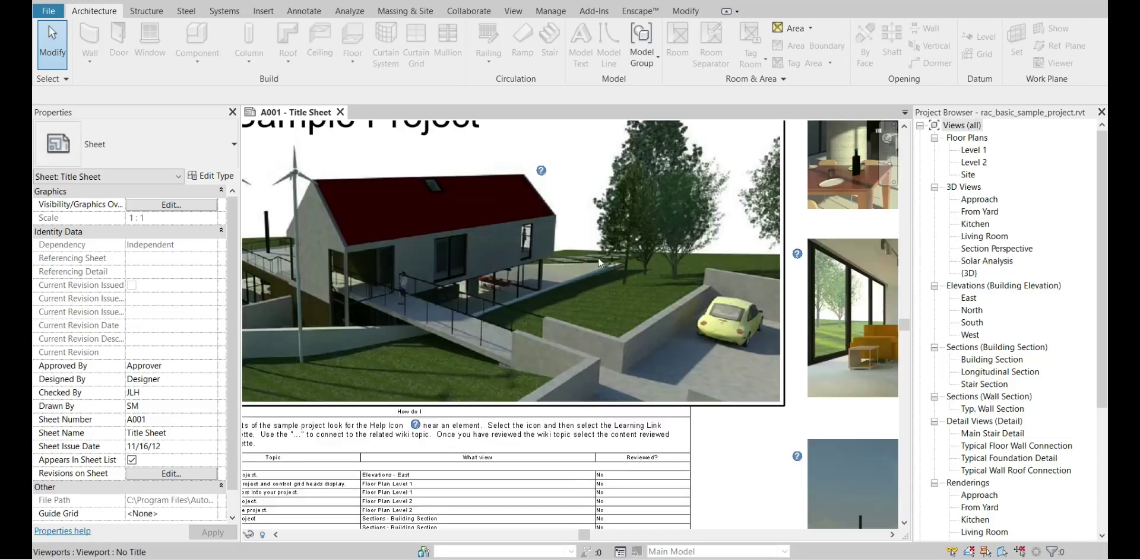
scroll(733, 269, "down", 3)
scroll(677, 356, "up", 2)
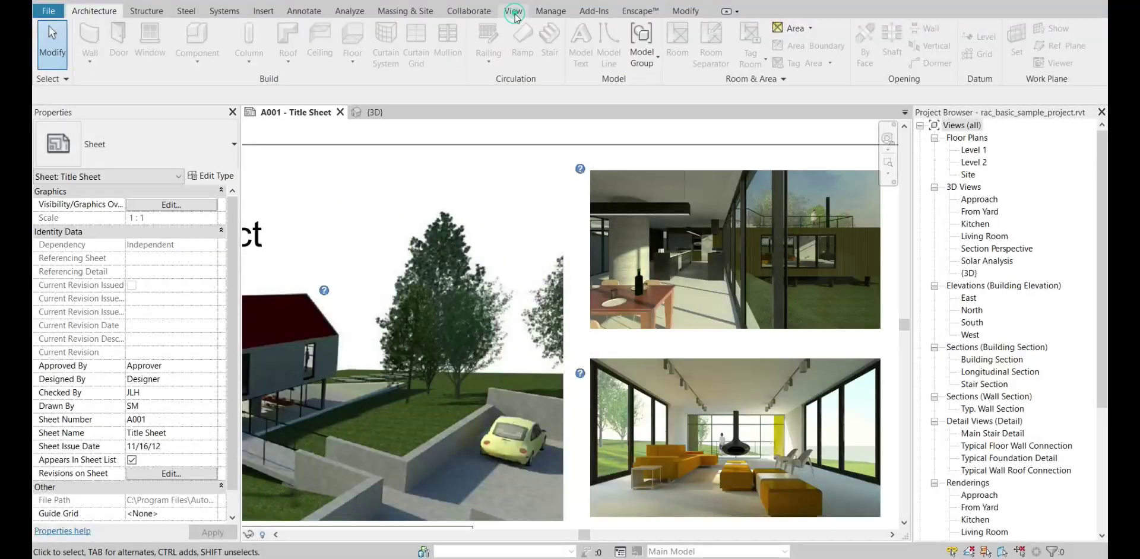
left_click(514, 13)
left_click(428, 38)
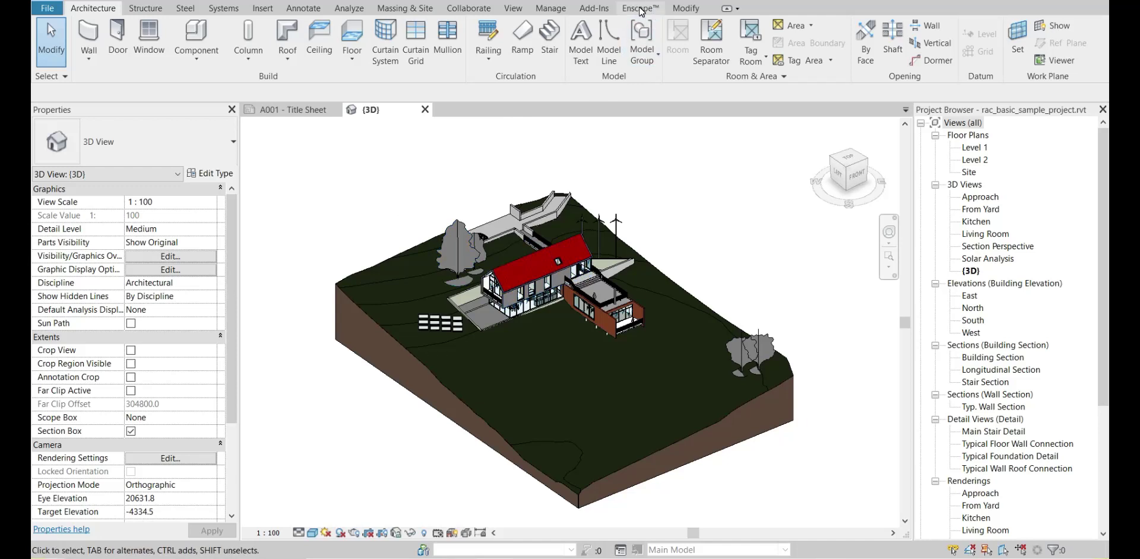
Step: Start Enscape from its ribbon tab to render the current 3D view in real time
left_click(641, 11)
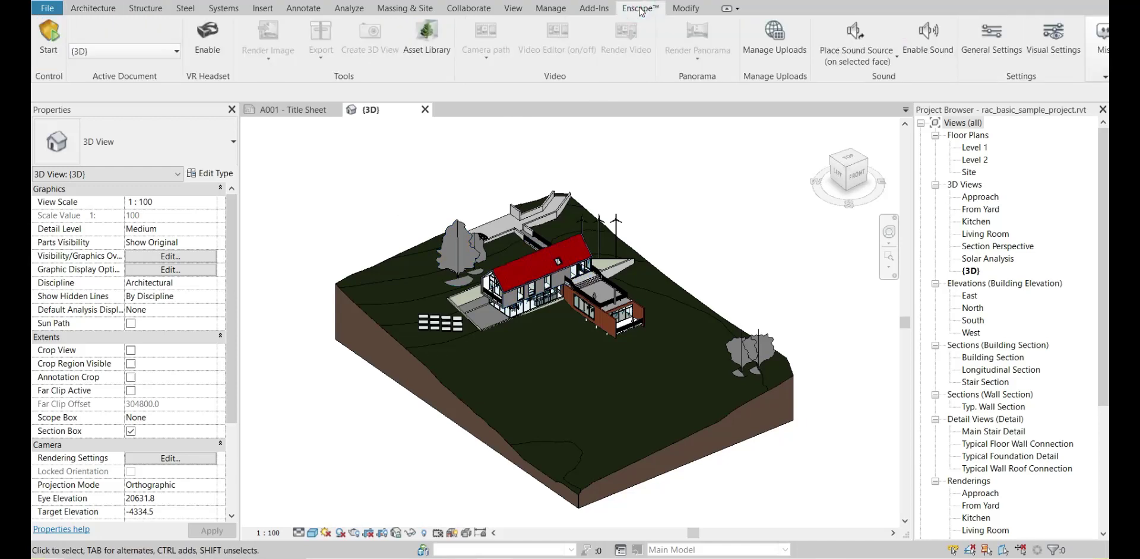
left_click(51, 42)
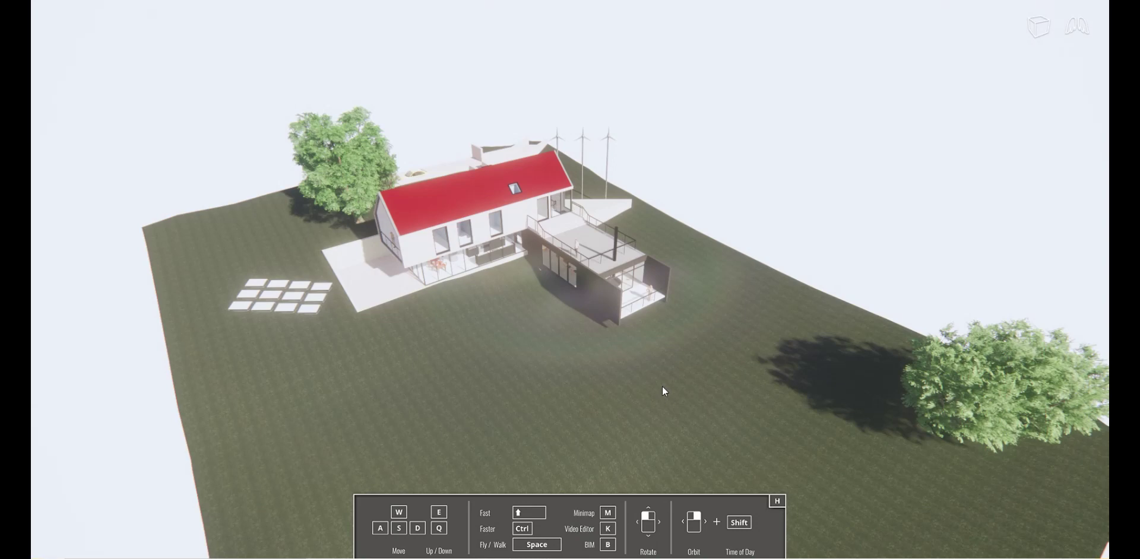
Step: Orbit the camera around the house to see the terrace and lower level
right_click_drag(664, 391, 664, 390)
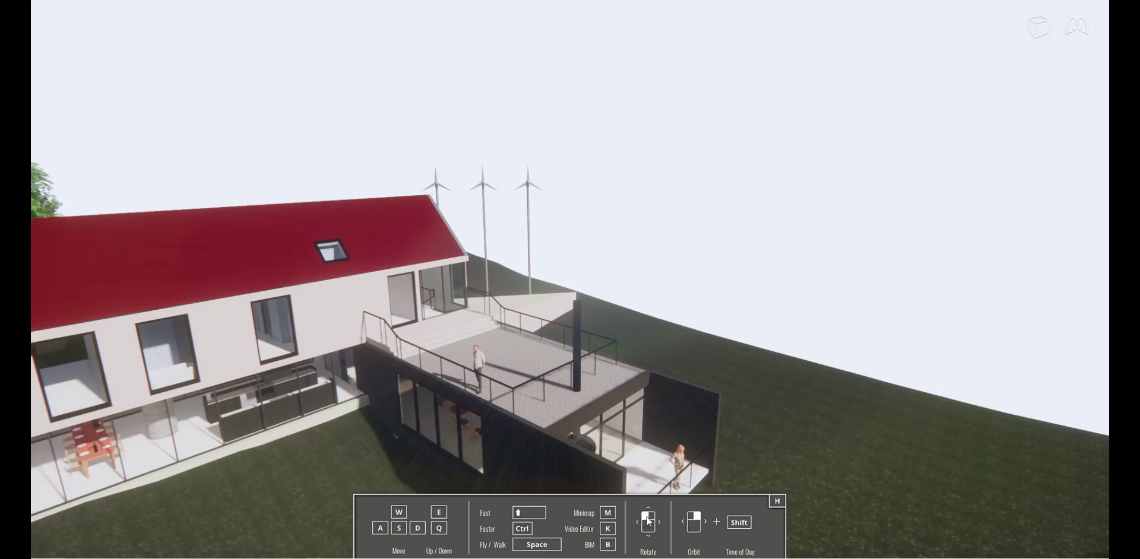
right_click_drag(764, 396, 764, 395)
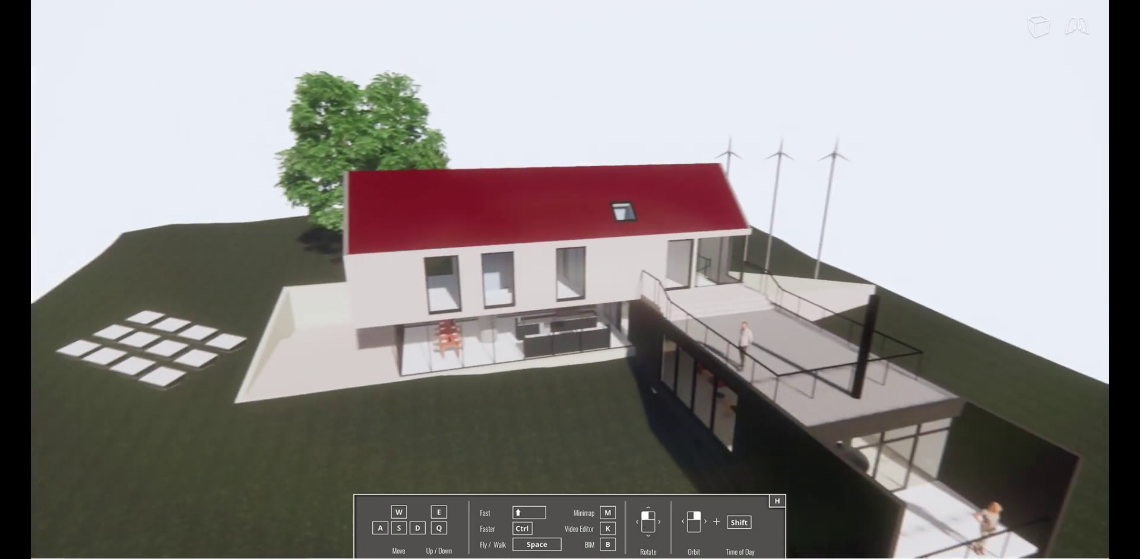
right_click_drag(615, 327, 615, 327)
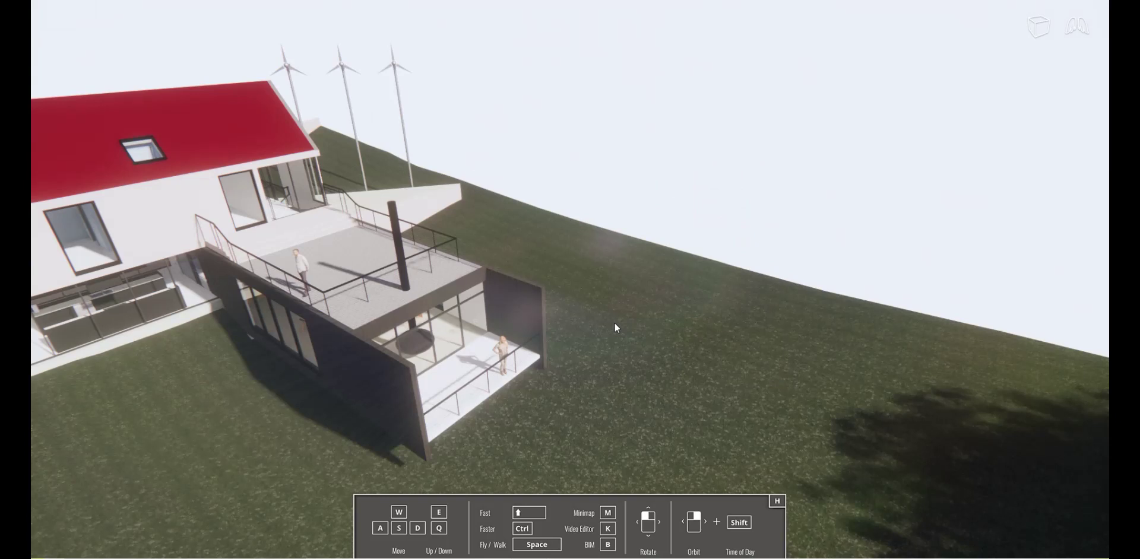
Step: Fly across the site with D, S and W toward the terrace and entrance
key("d")
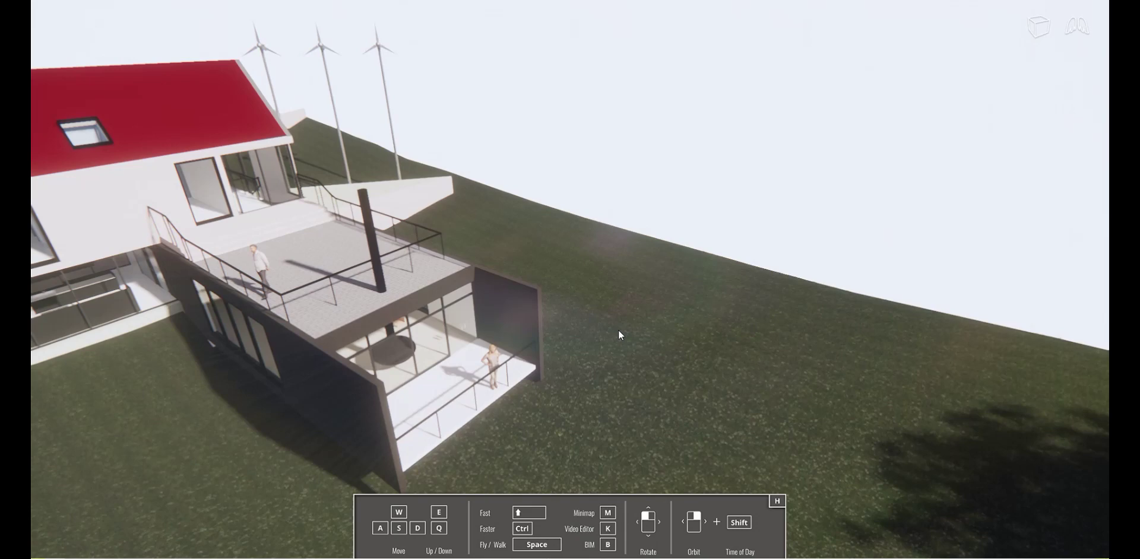
right_click_drag(562, 315, 654, 311)
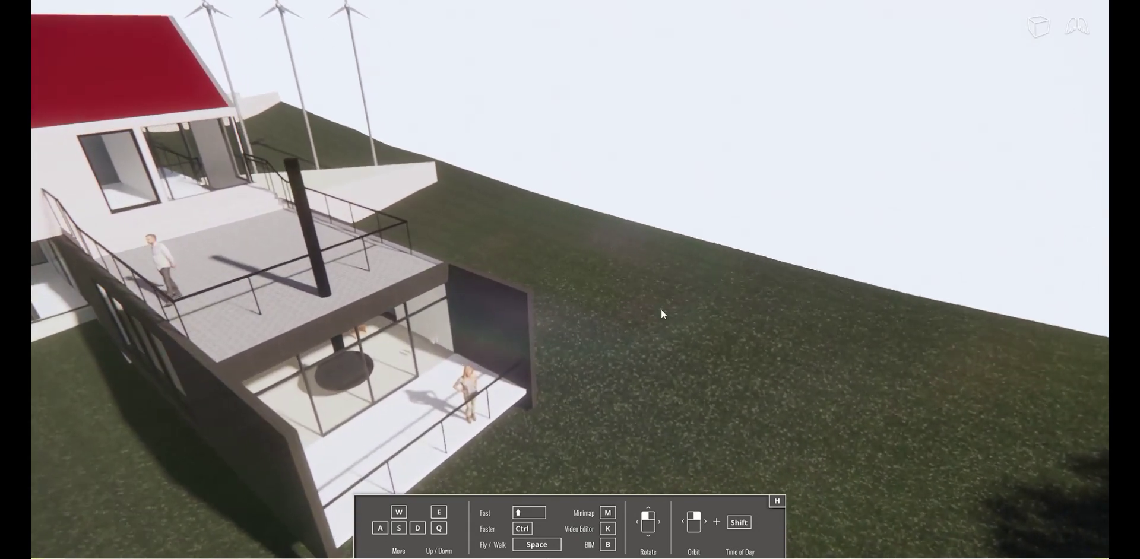
key("s")
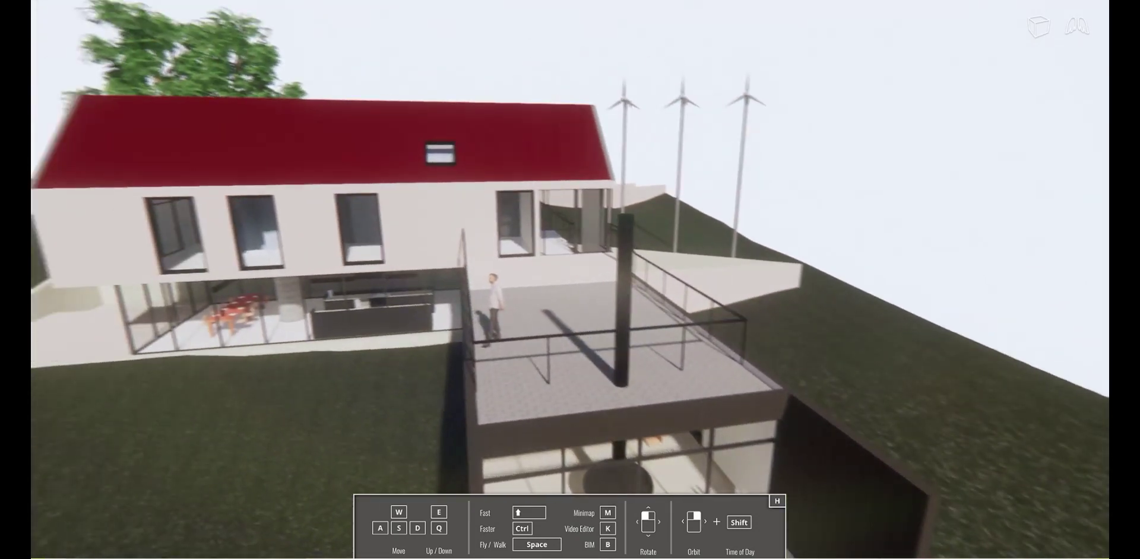
key("w")
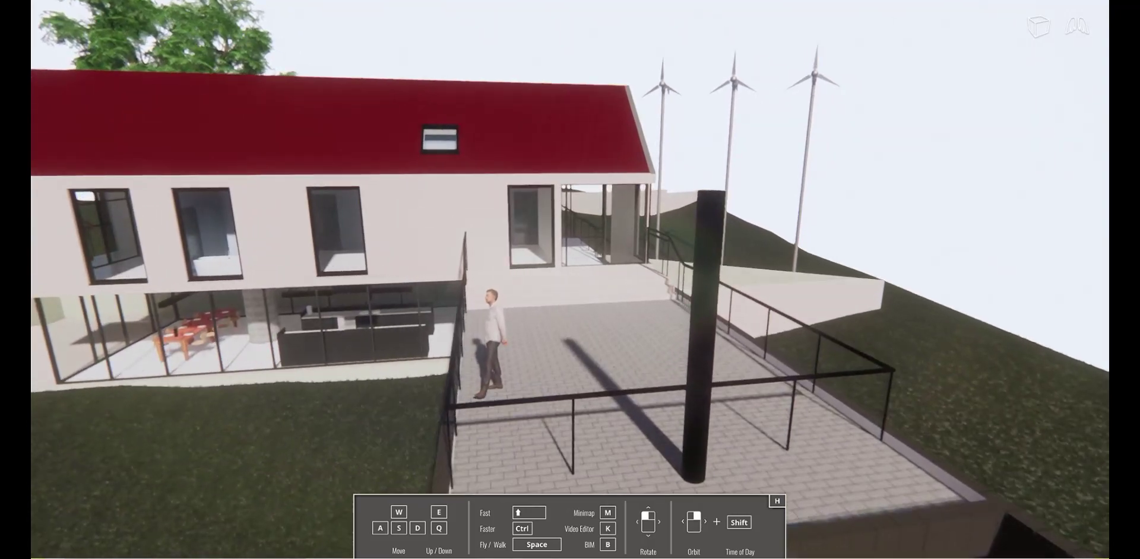
key("w")
key("w")
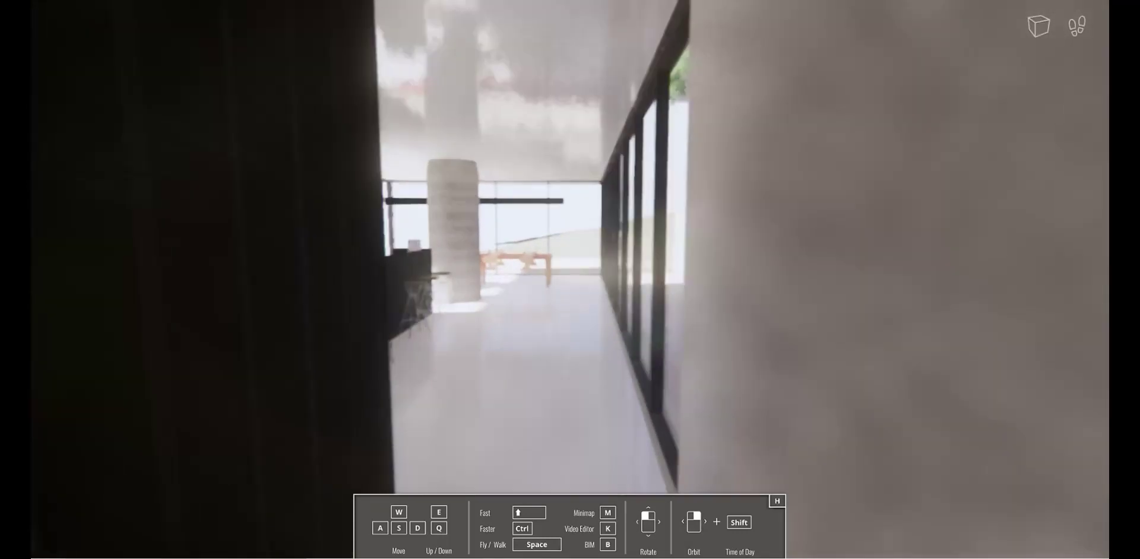
Step: Walk forward along the corridor to the kitchen island, bar stools and glazed walls
key("w")
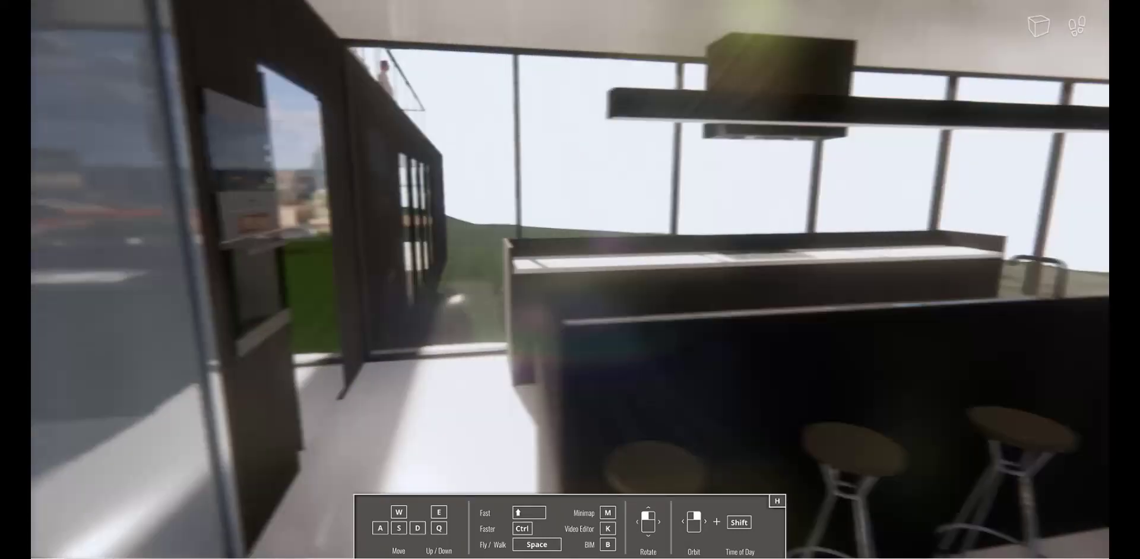
key("w")
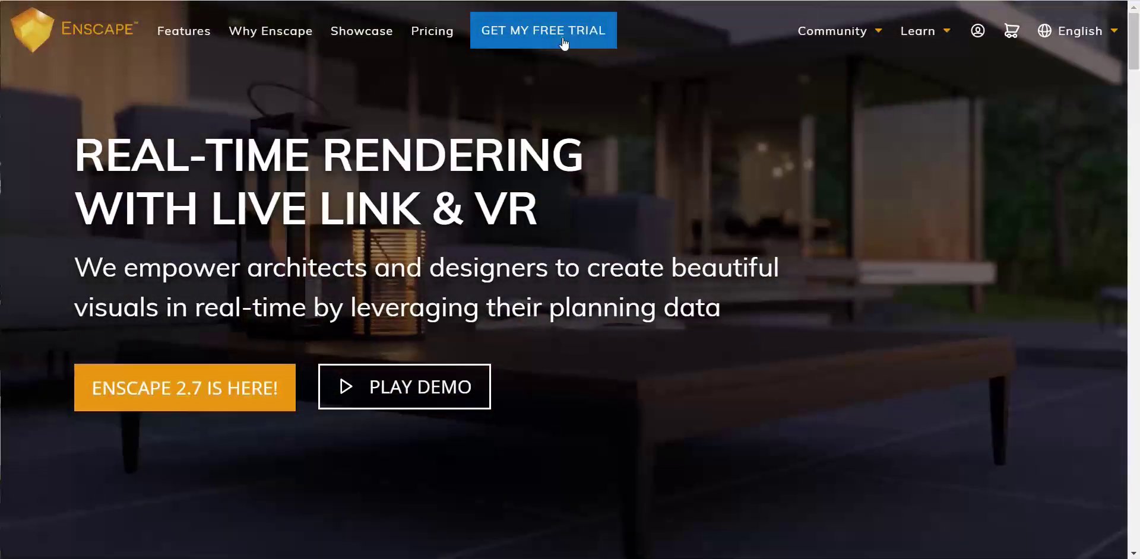
Step: Dismiss the free trial sign-up form and scroll down to the license prices
left_click(562, 38)
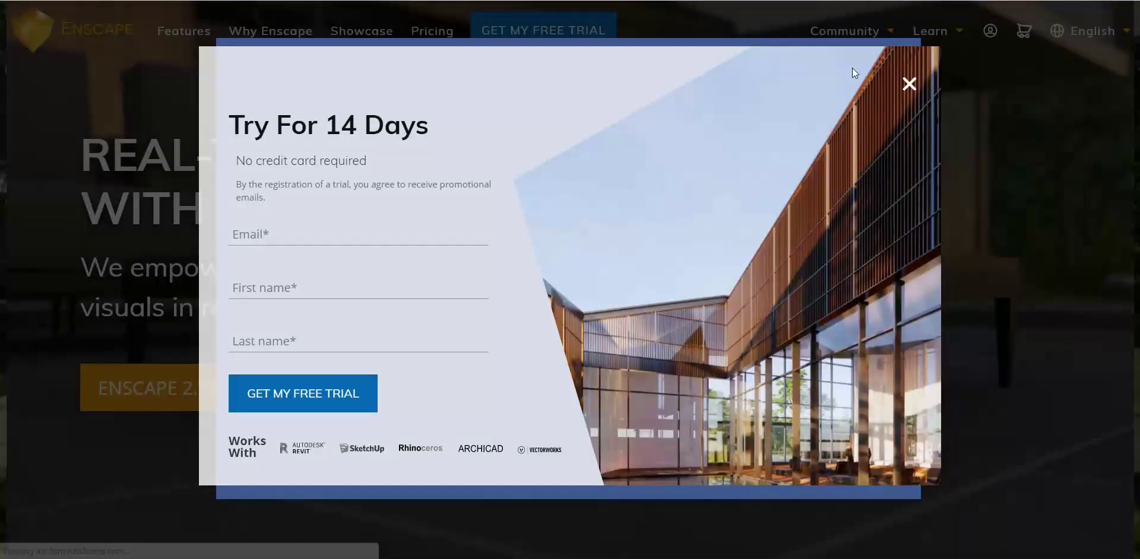
left_click(909, 84)
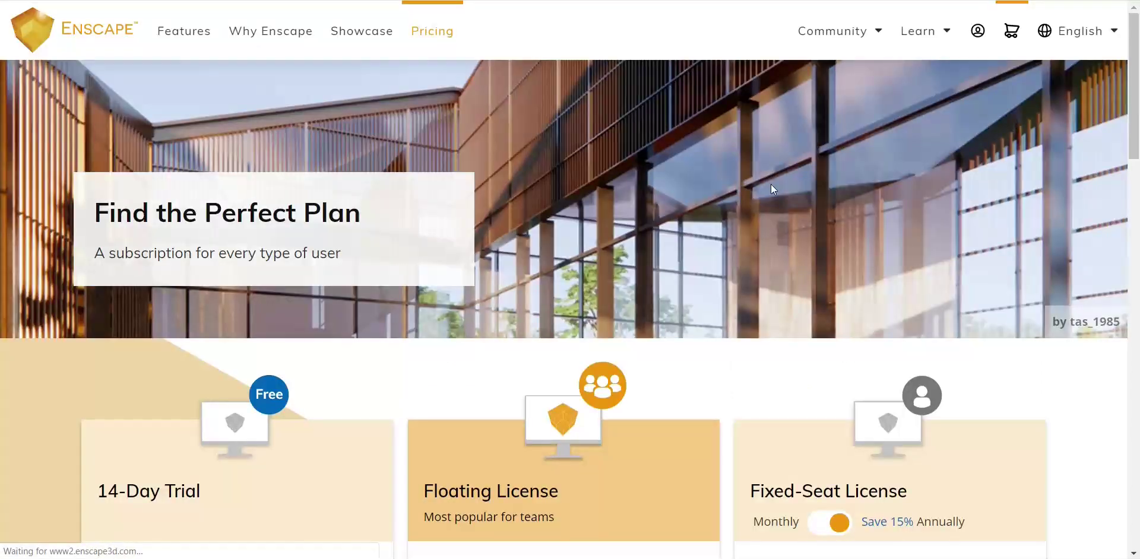
scroll(802, 298, "down", 2)
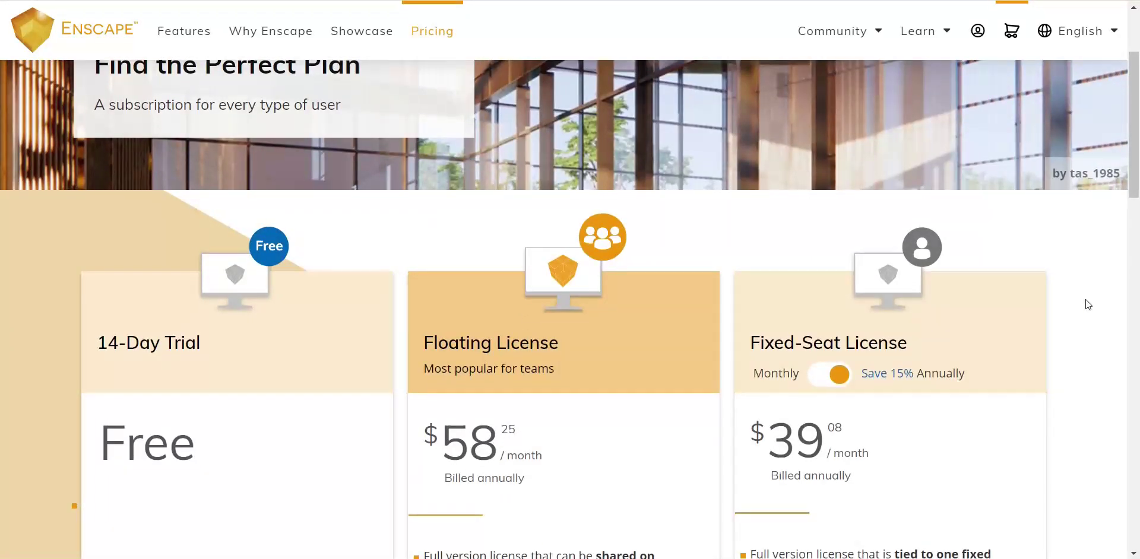